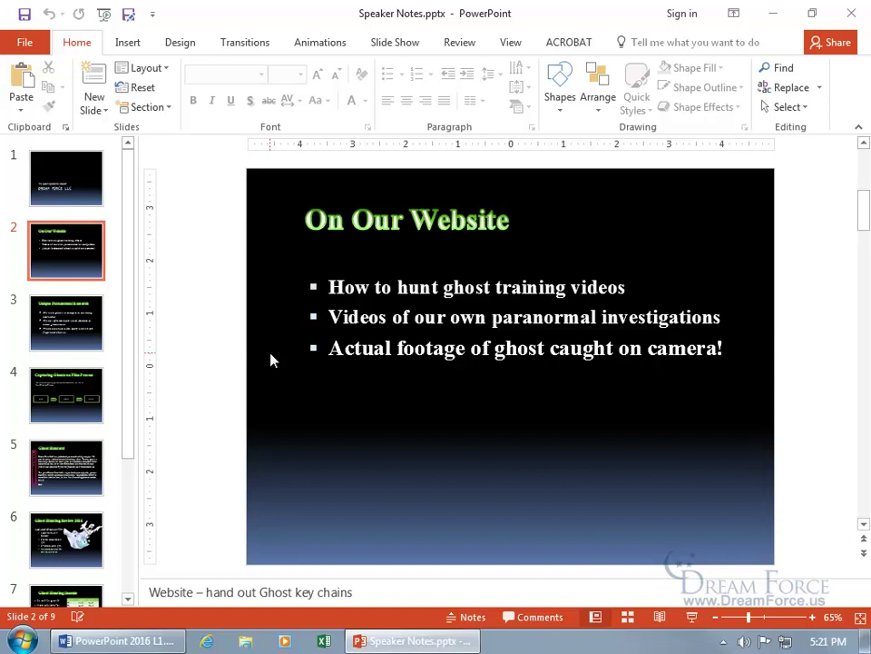
Step: Append '. Add some notes.' to slide 2's speaker note, then display slide 3
click(108, 277)
click(385, 594)
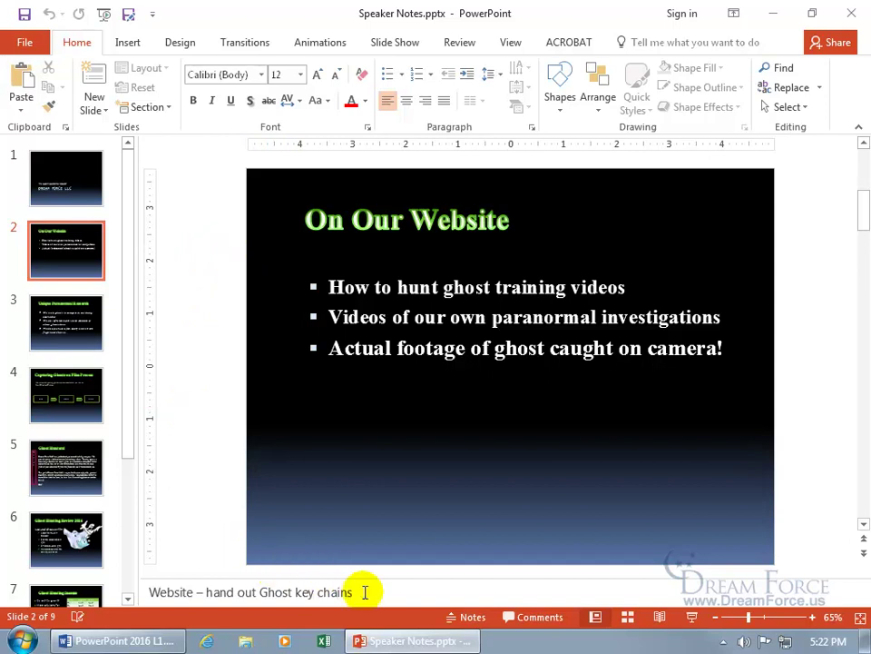
text(.  Add)
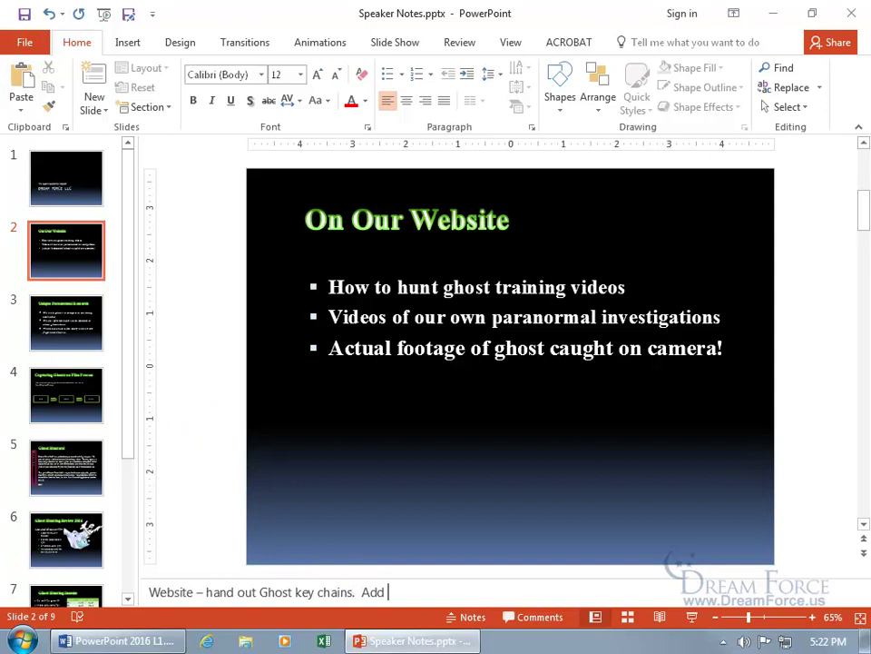
text( some notes.)
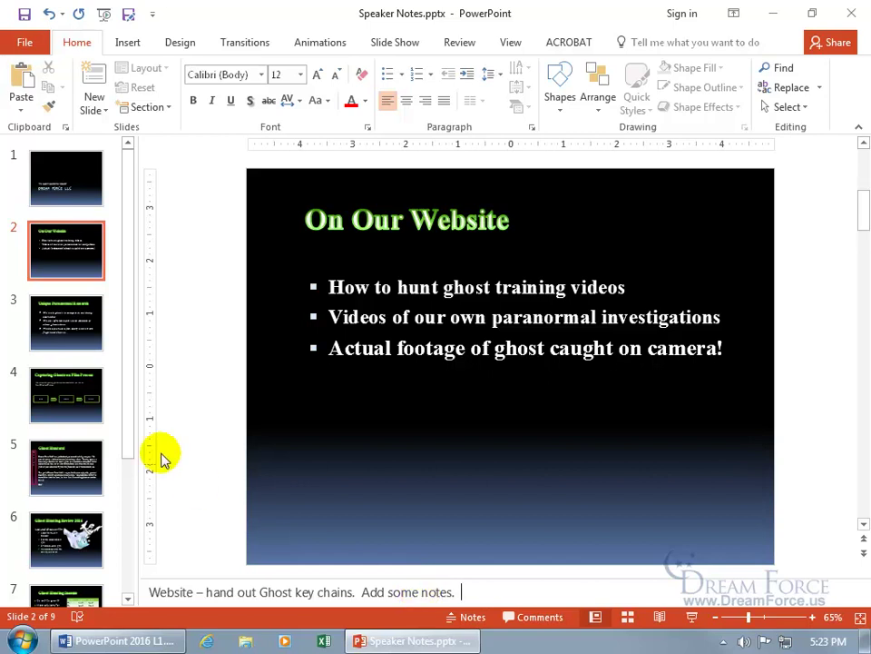
click(67, 335)
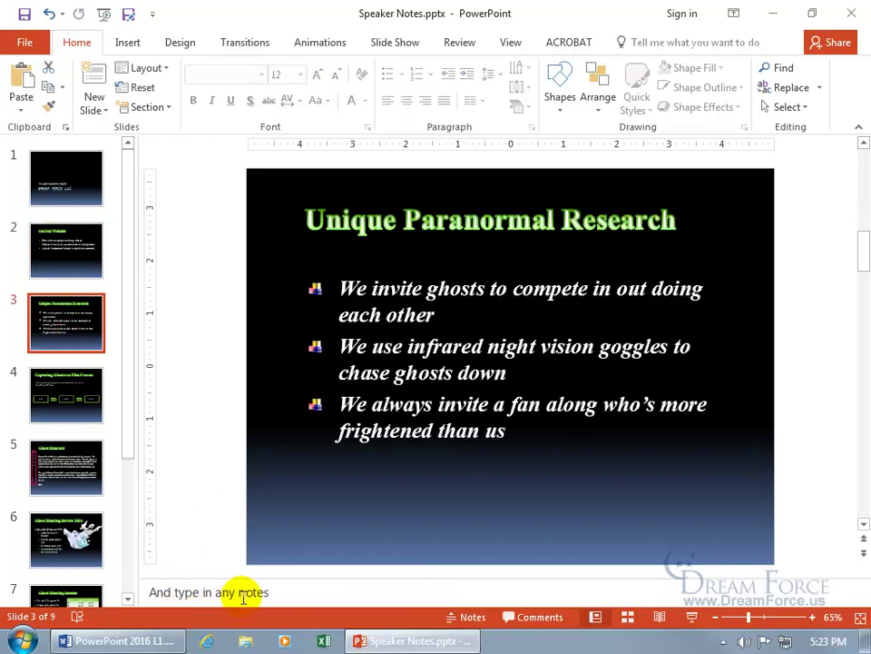
Step: Review slide 4's notes, then display slide 5 'Ghost Hunters!'
click(73, 385)
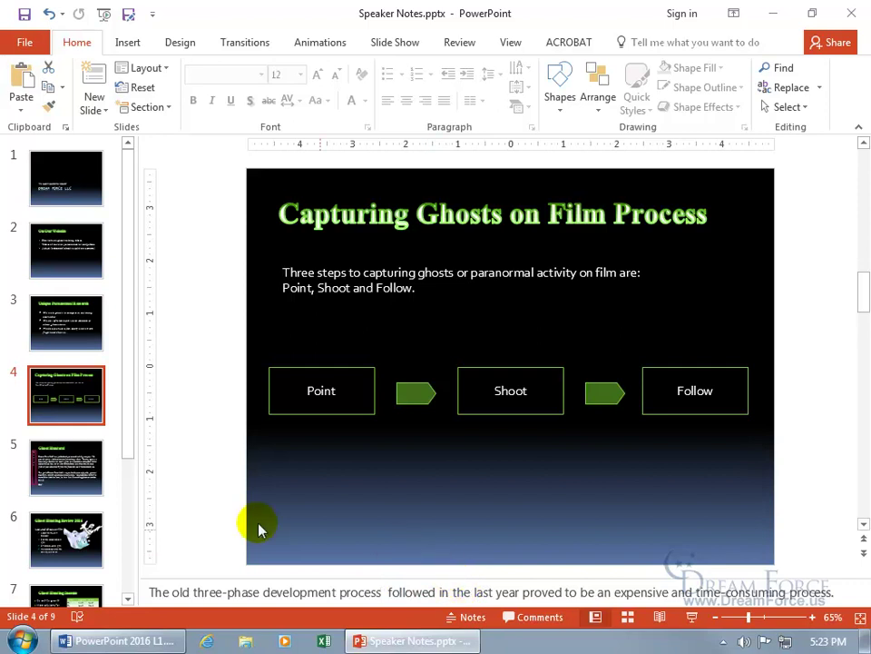
click(75, 467)
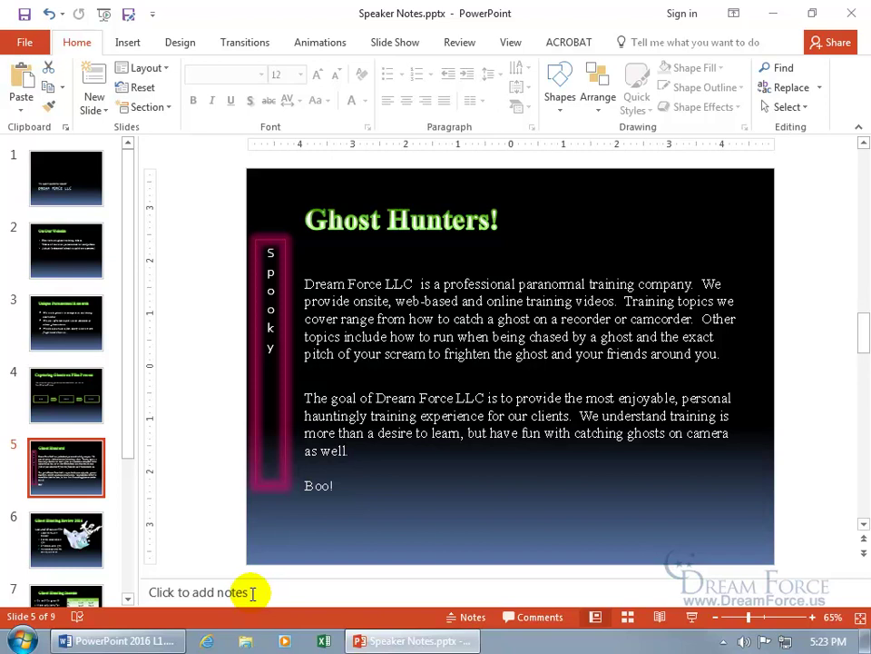
Step: Enter 'Type in as much as you'd like...' in slide 5's notes area
click(253, 592)
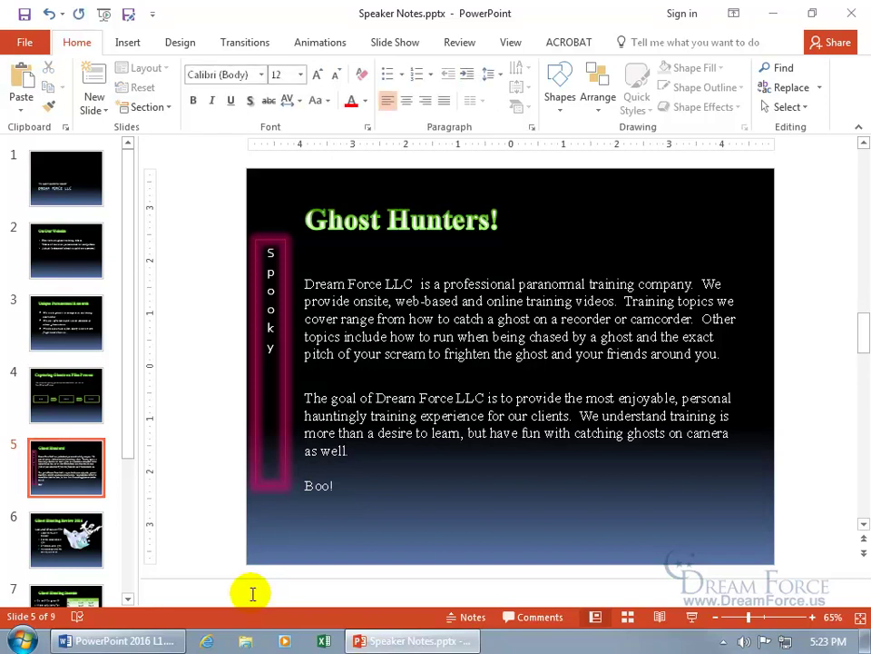
text(Type in as much as you'd like.)
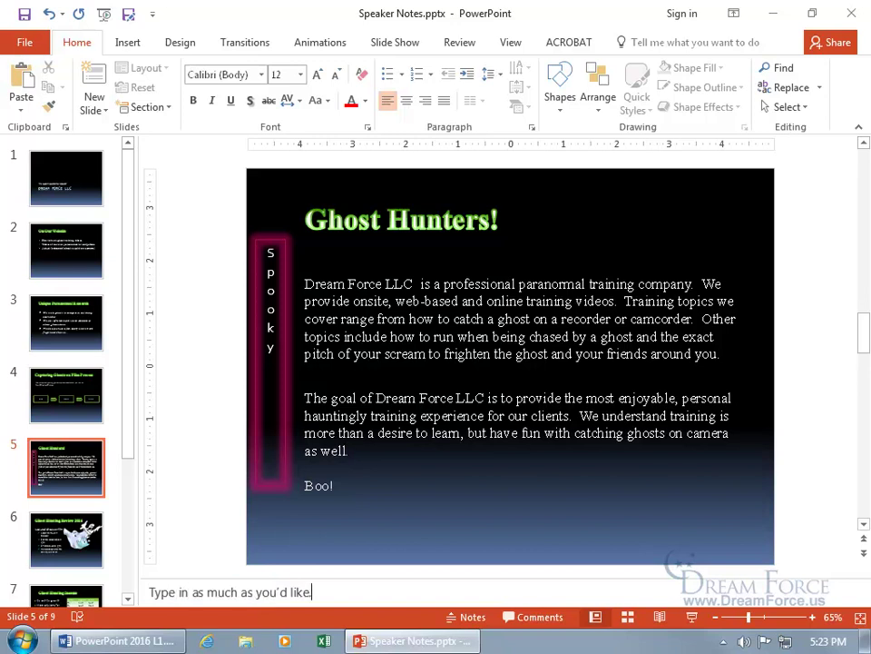
text(..)
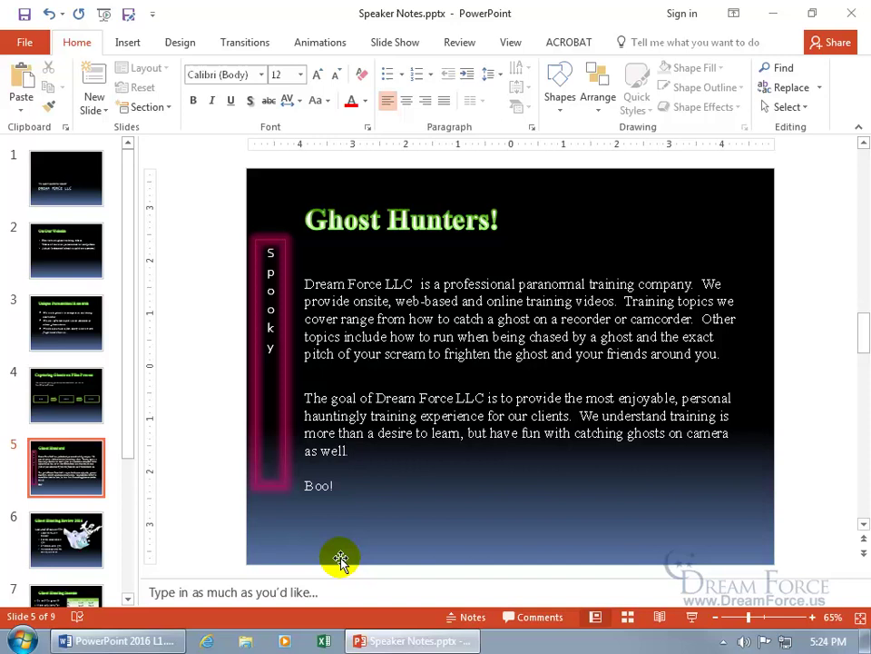
Step: Switch the ribbon to the View tab
click(511, 46)
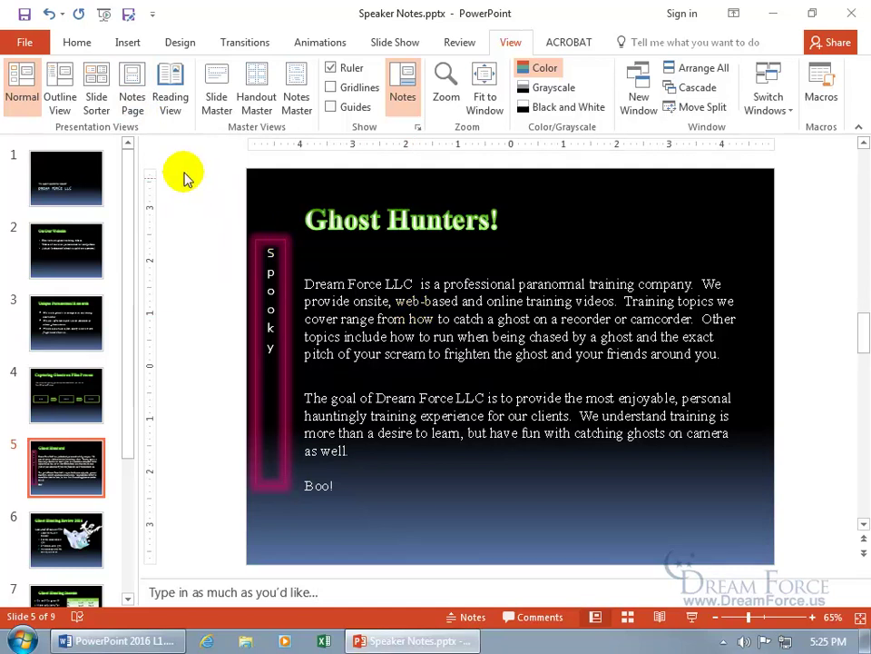
Step: Switch to Notes Page view and scroll up to slide 2's notes page (Notes 2 of 9)
click(133, 94)
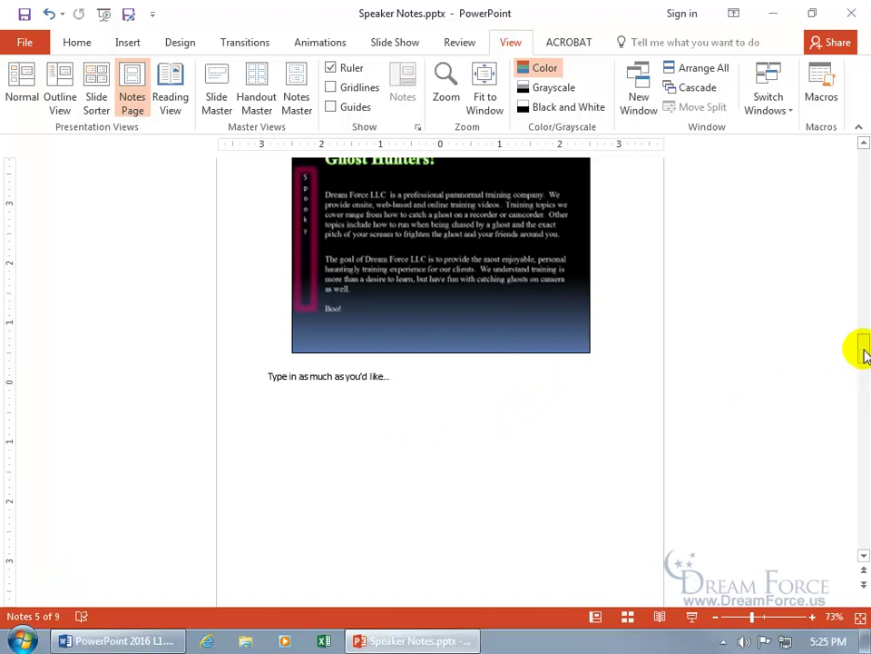
drag(865, 349, 864, 349)
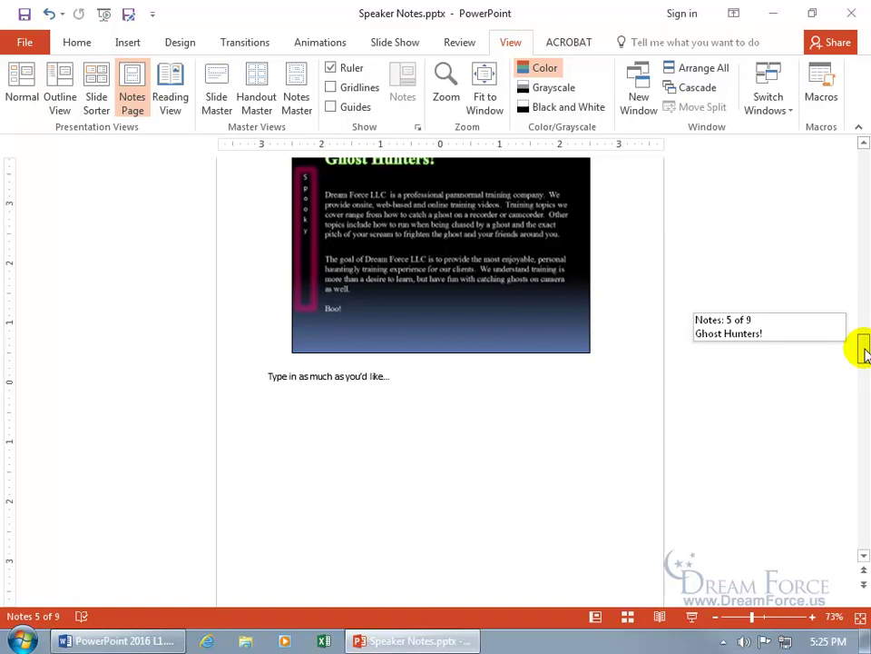
drag(865, 355, 862, 241)
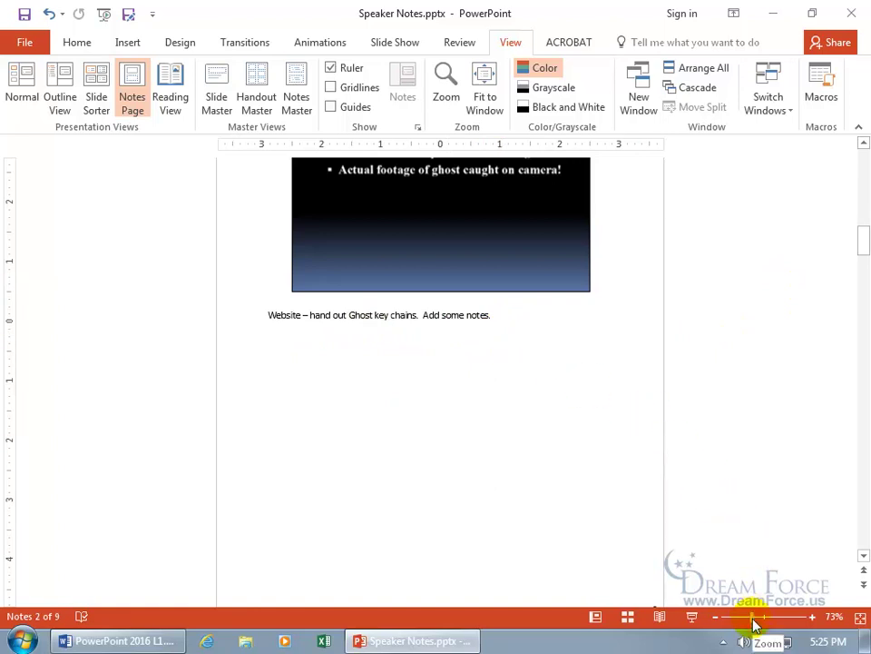
Step: Zoom slide 2's notes page in to 100%
drag(753, 624, 751, 621)
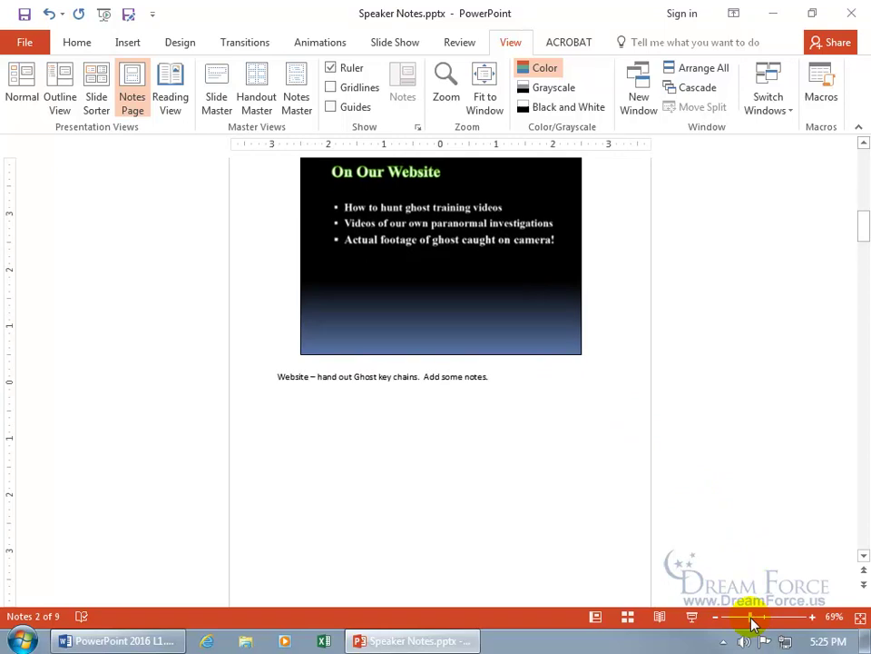
click(861, 618)
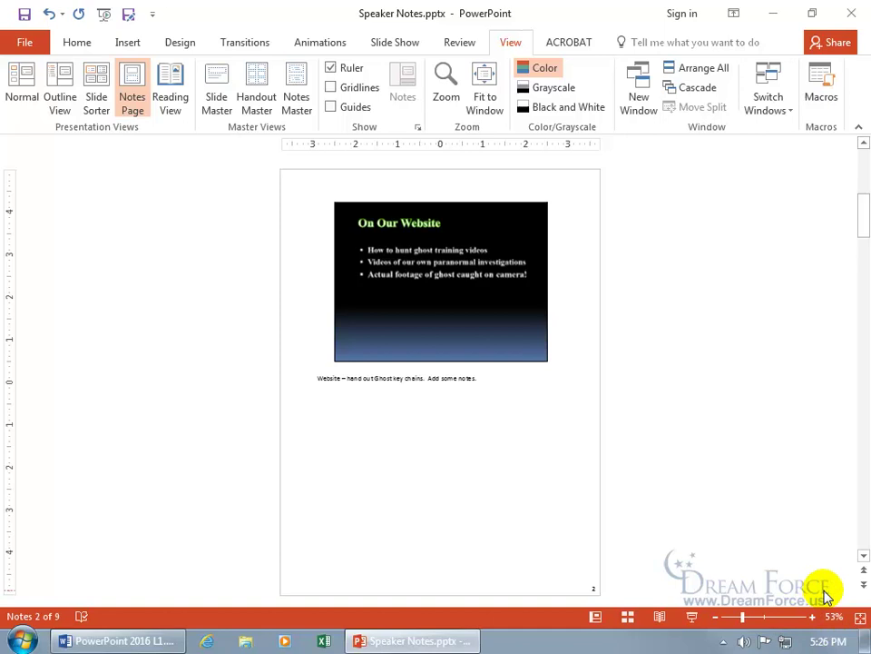
click(744, 618)
drag(750, 619, 763, 623)
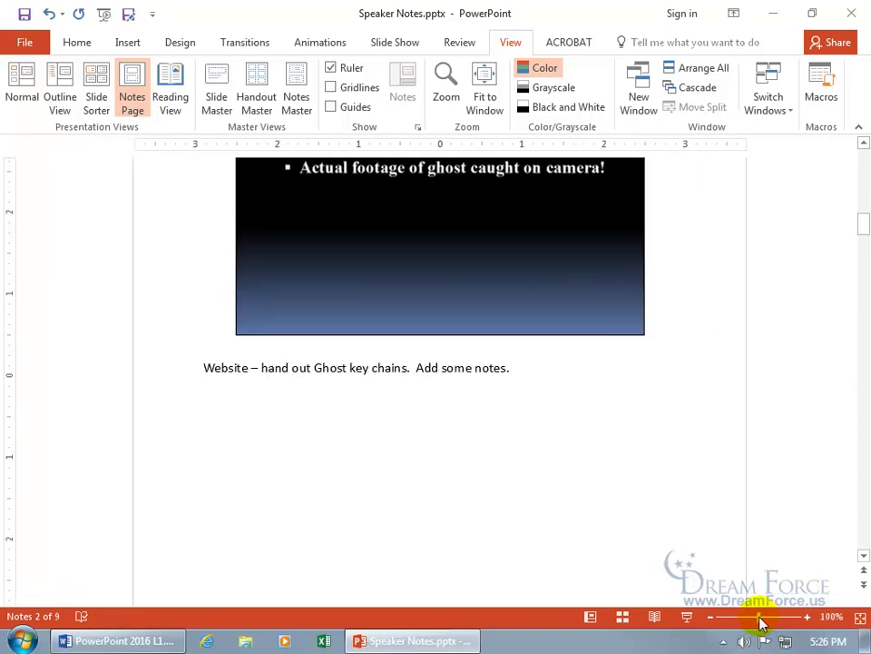
click(830, 621)
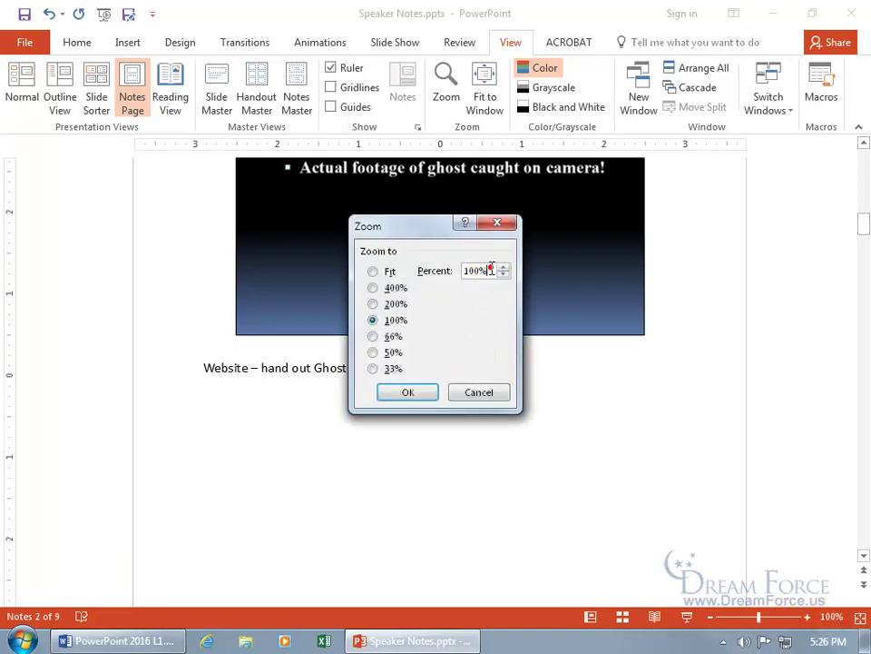
drag(492, 271, 465, 271)
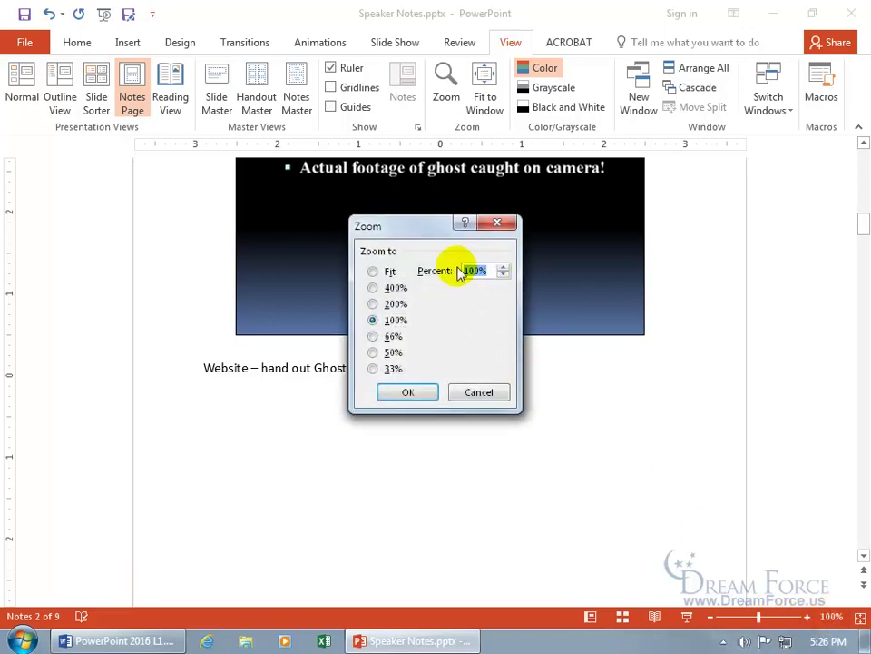
click(416, 393)
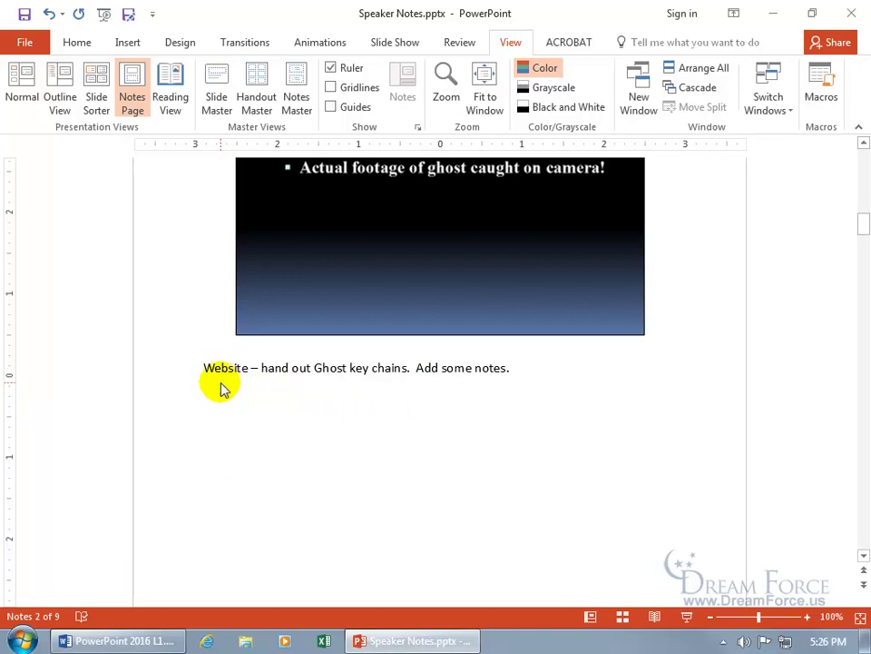
Step: Select all of slide 2's note text, ending 'Extra.', and set it to 28 pt
click(390, 367)
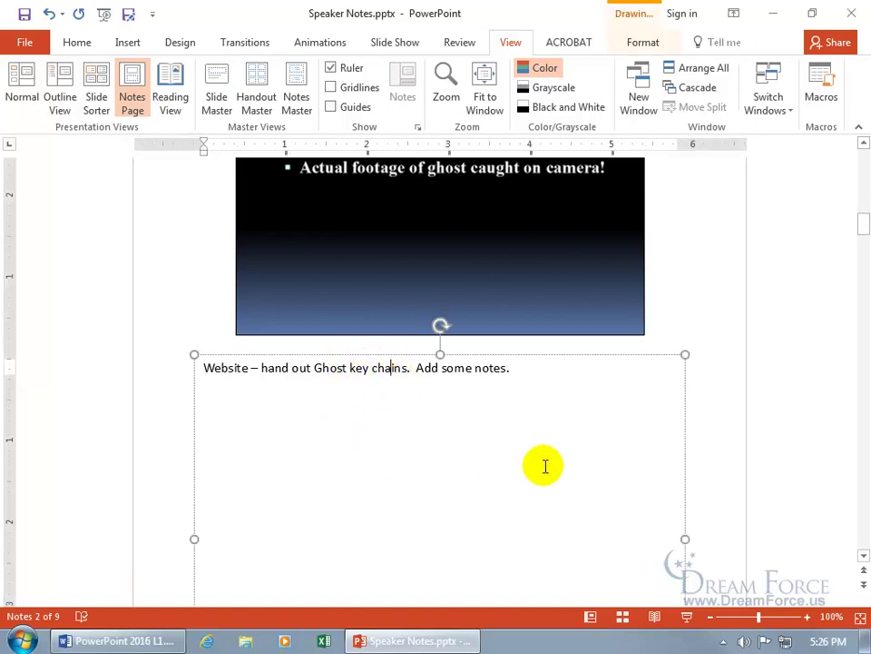
click(530, 368)
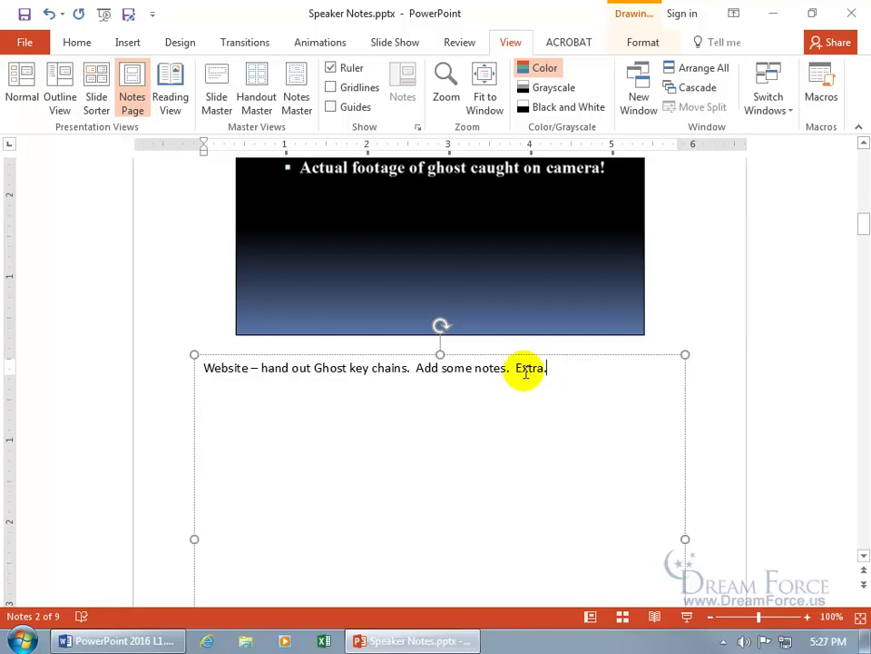
click(560, 368)
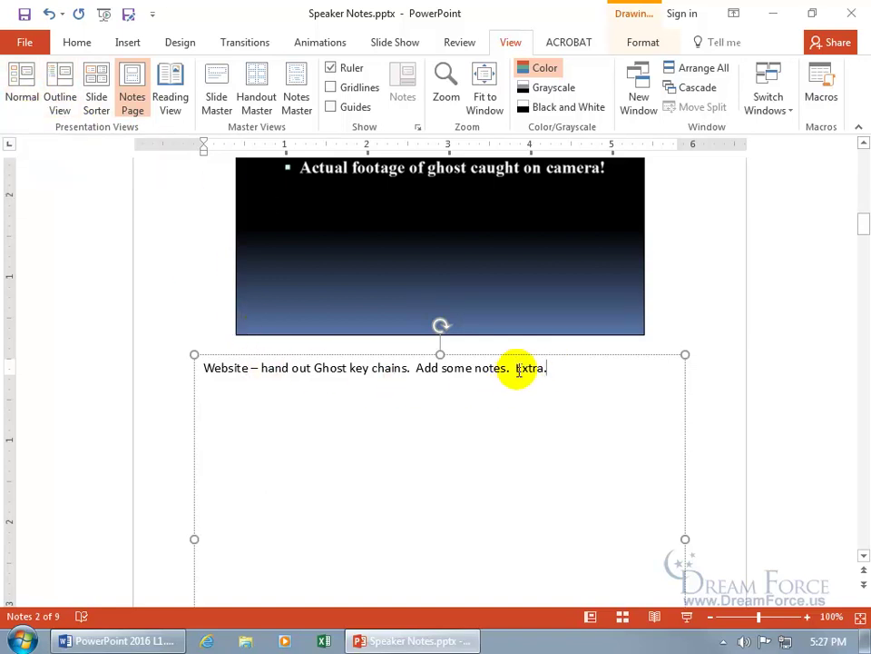
drag(556, 367, 208, 367)
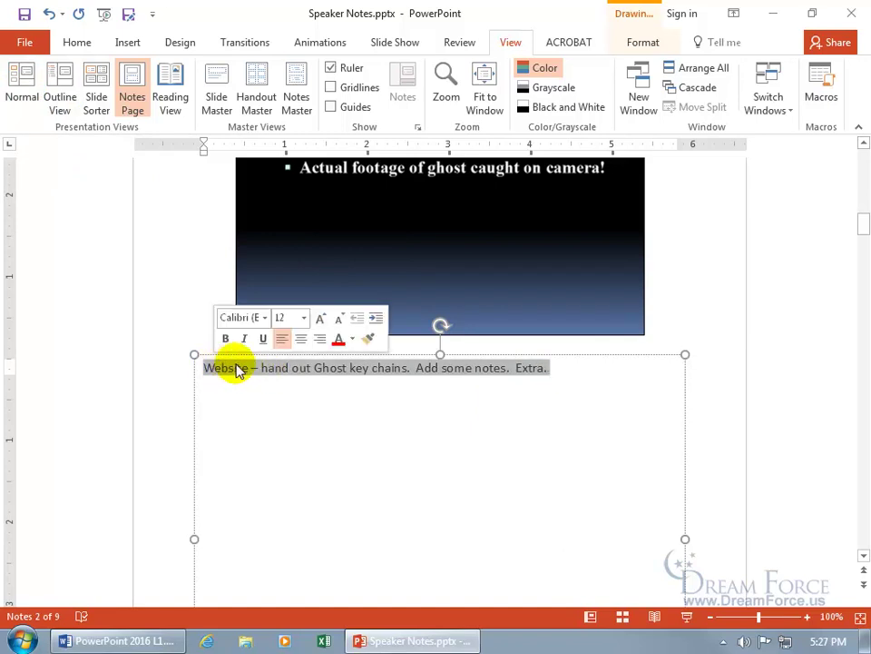
click(303, 317)
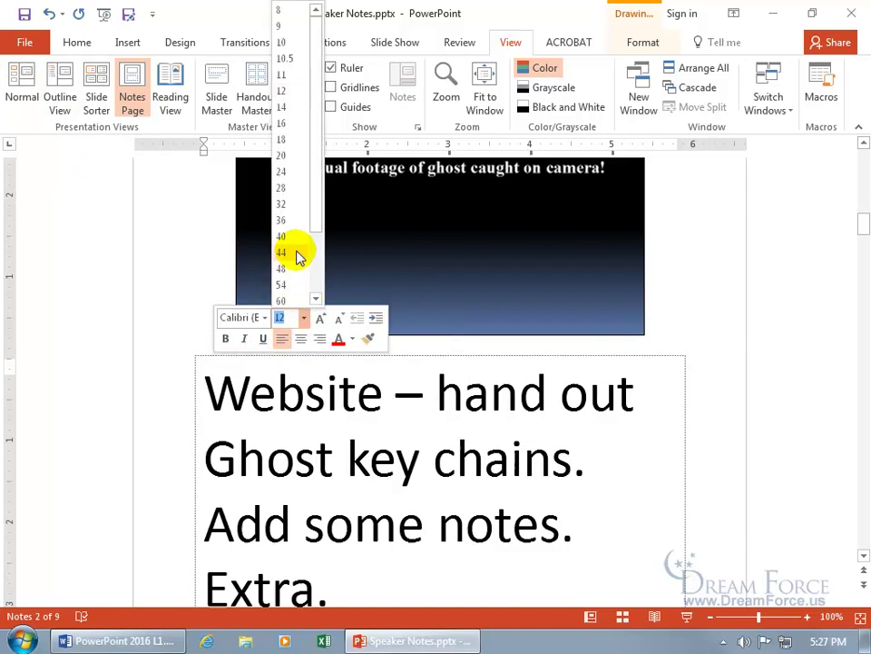
click(293, 197)
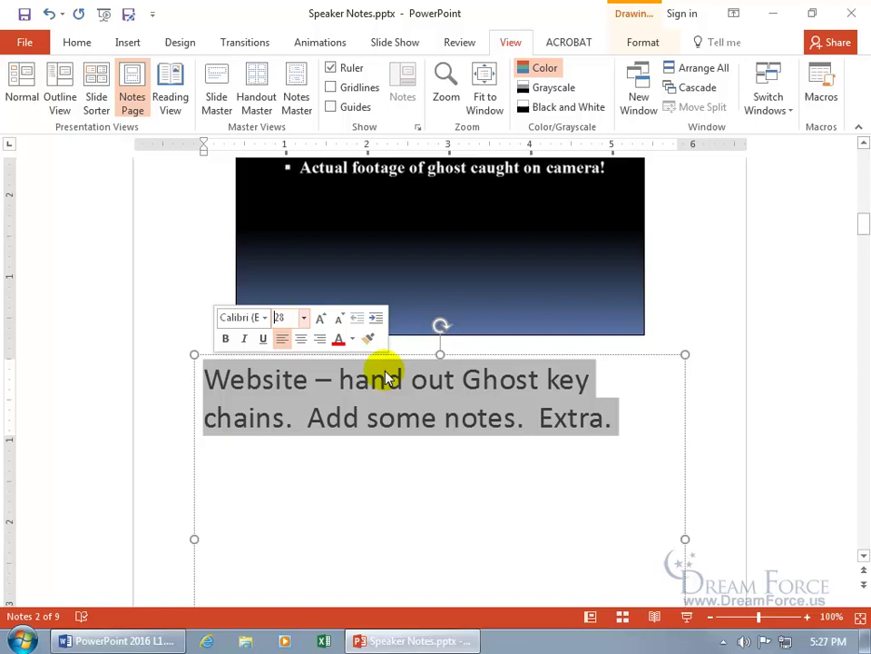
click(609, 426)
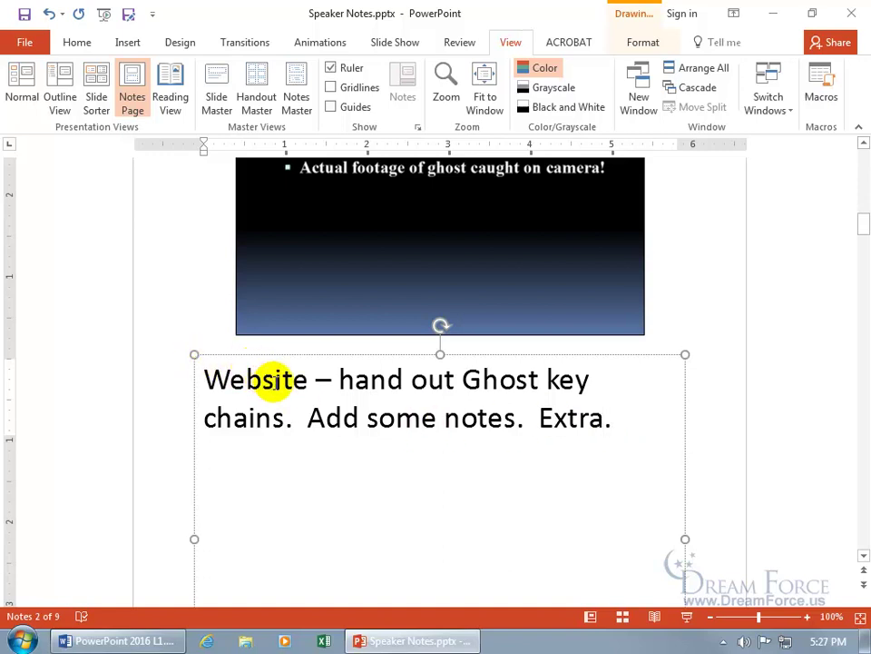
Step: Enlarge the slide image on the notes page and centre it
click(861, 623)
click(517, 317)
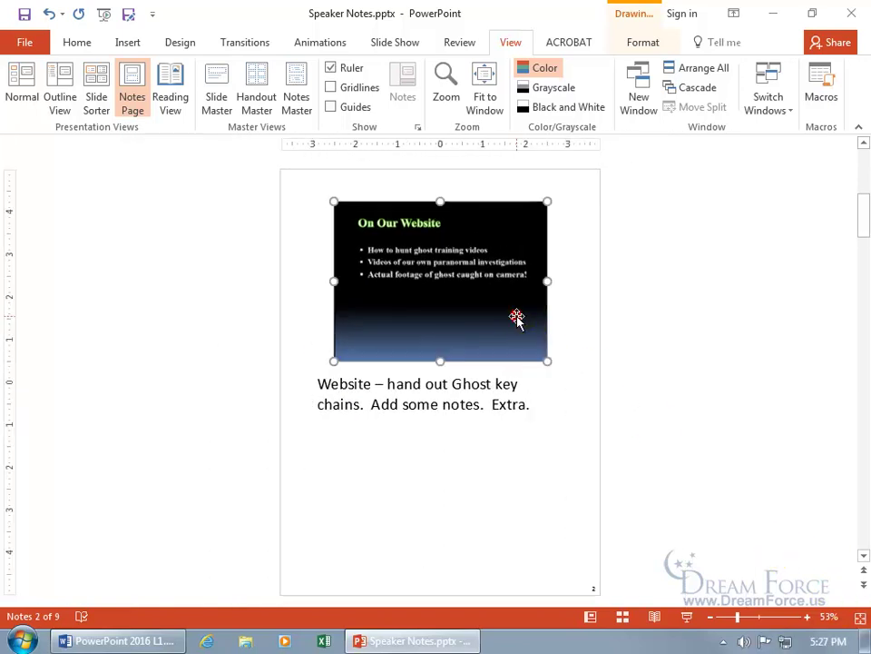
drag(334, 200, 313, 183)
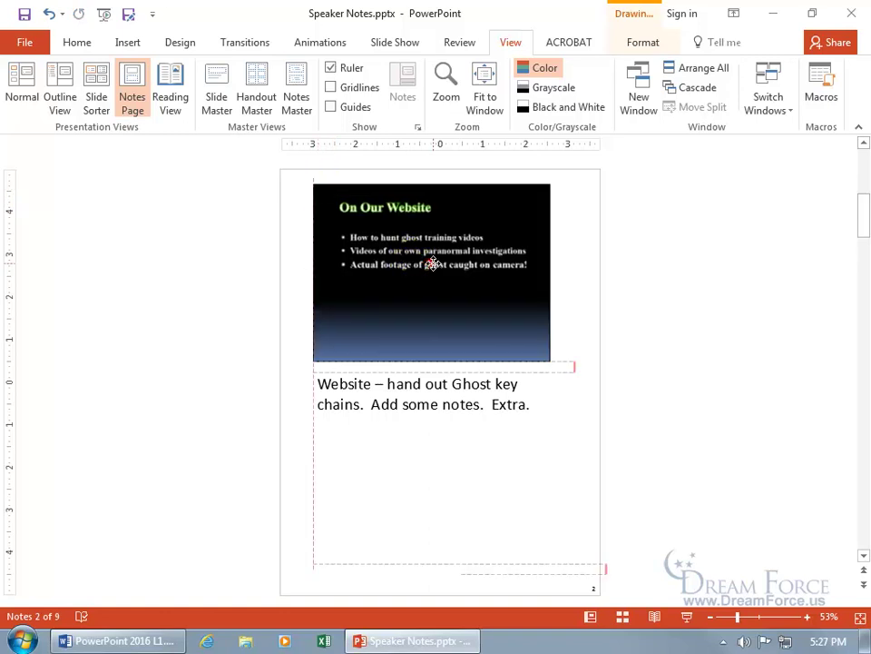
drag(432, 263, 440, 271)
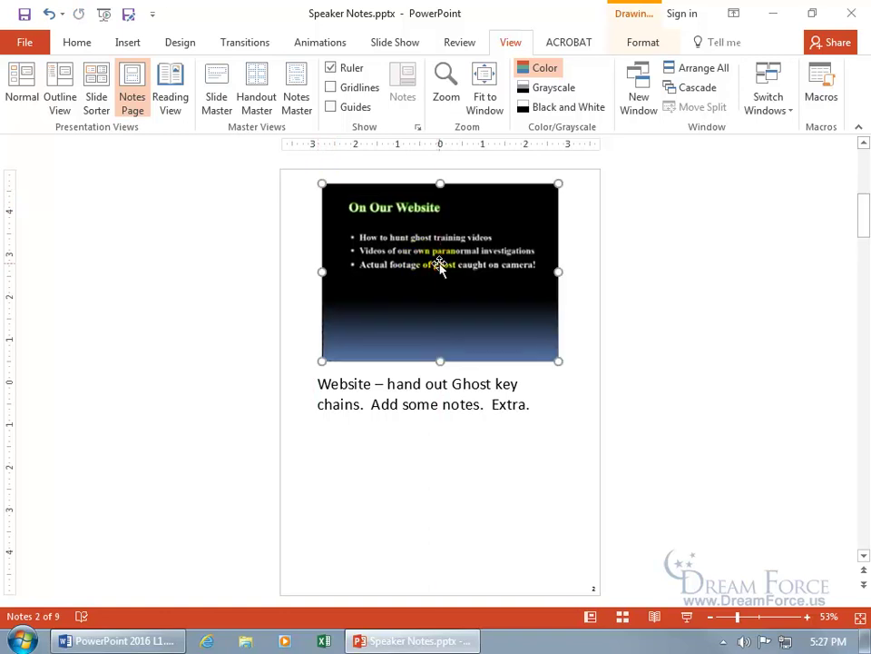
Step: Move the notes box slightly lower, undoing an accidental rotation
click(439, 381)
drag(463, 373, 459, 381)
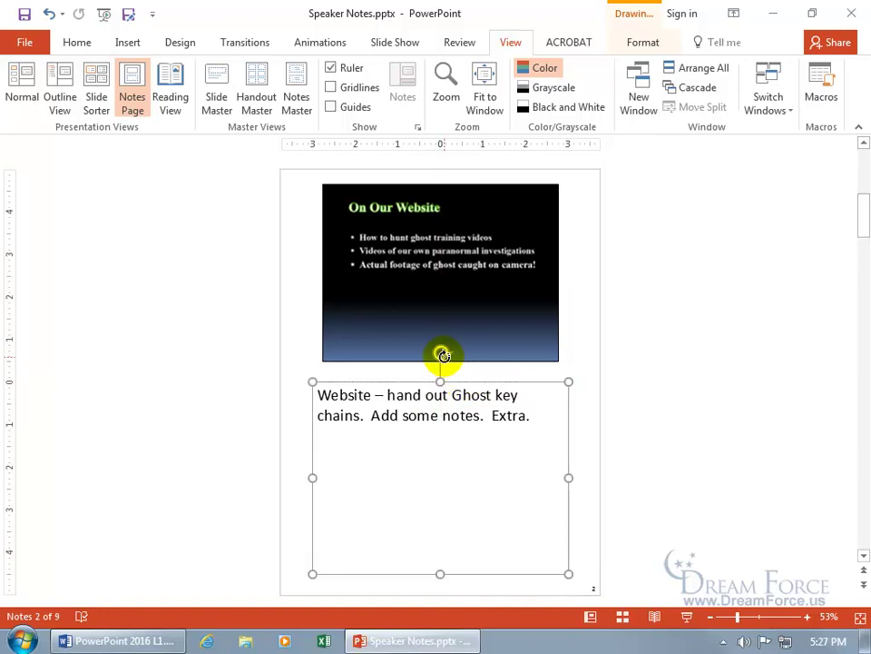
drag(443, 351, 403, 350)
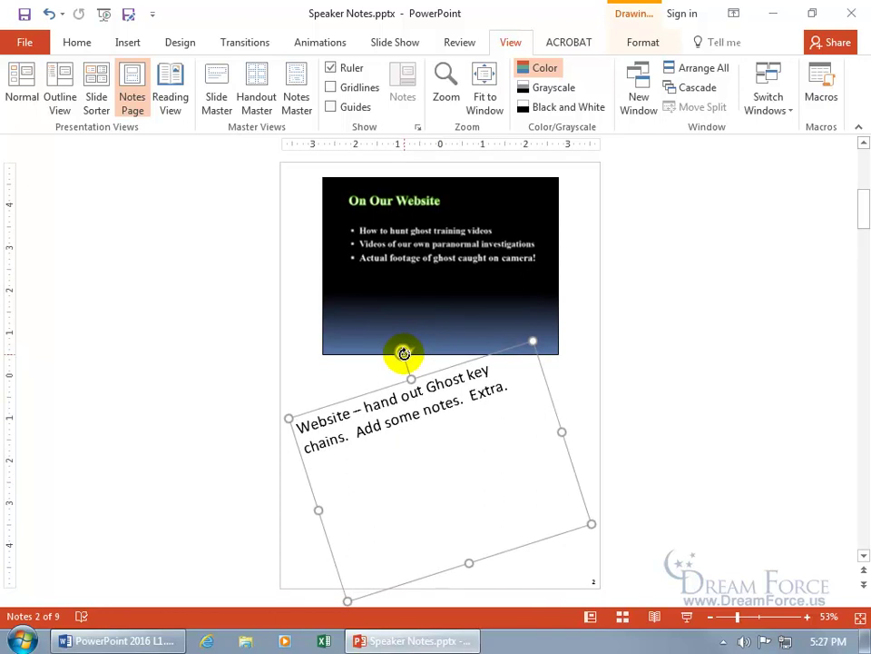
click(49, 13)
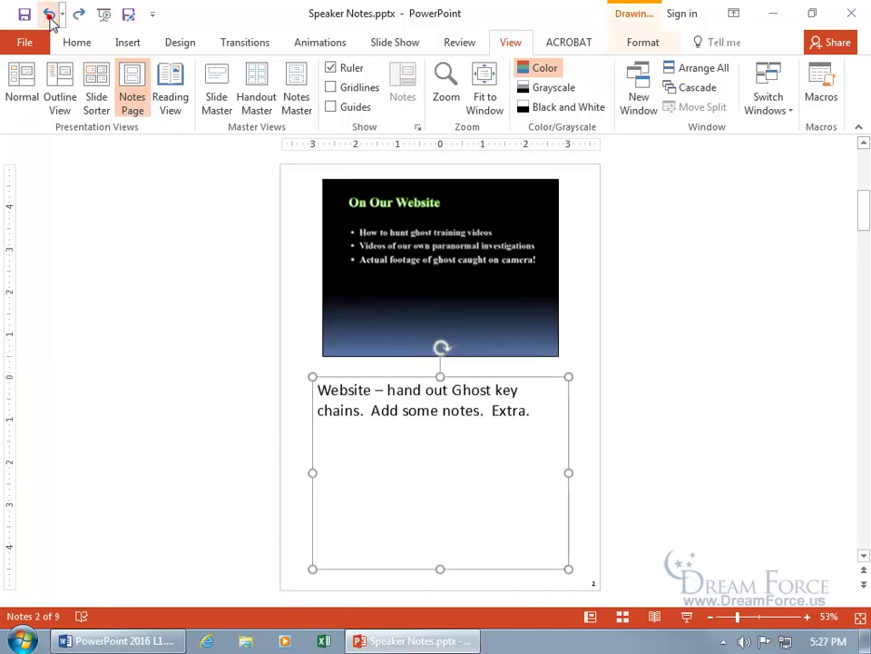
click(579, 359)
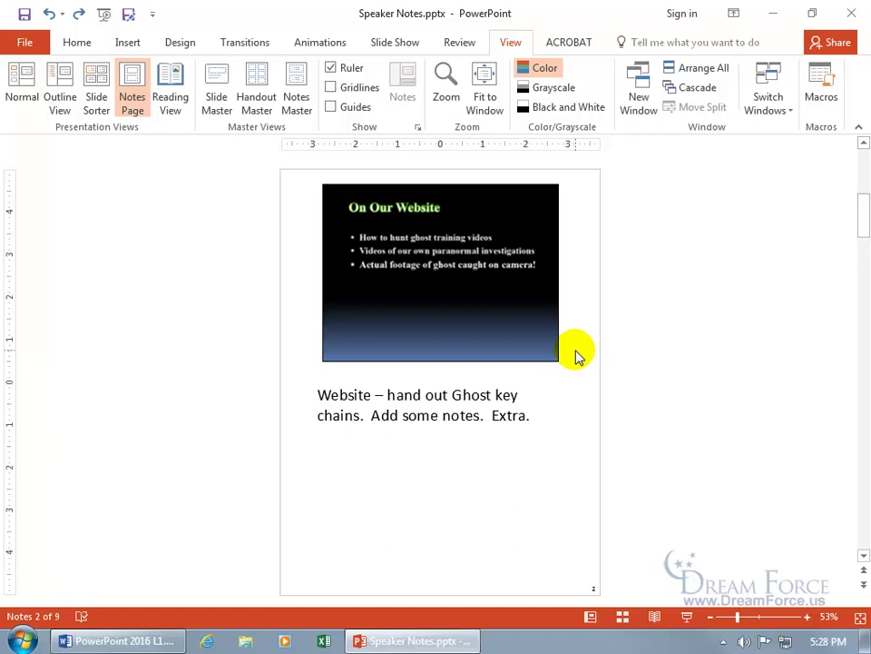
Step: Go to File > Print and show the layout choices, currently Full Page Slides
click(20, 44)
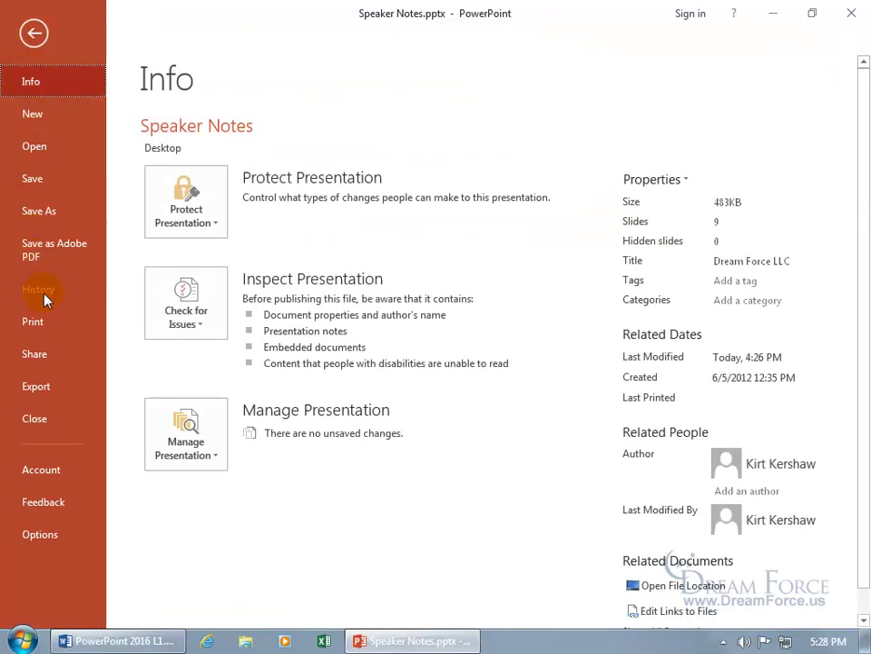
click(39, 323)
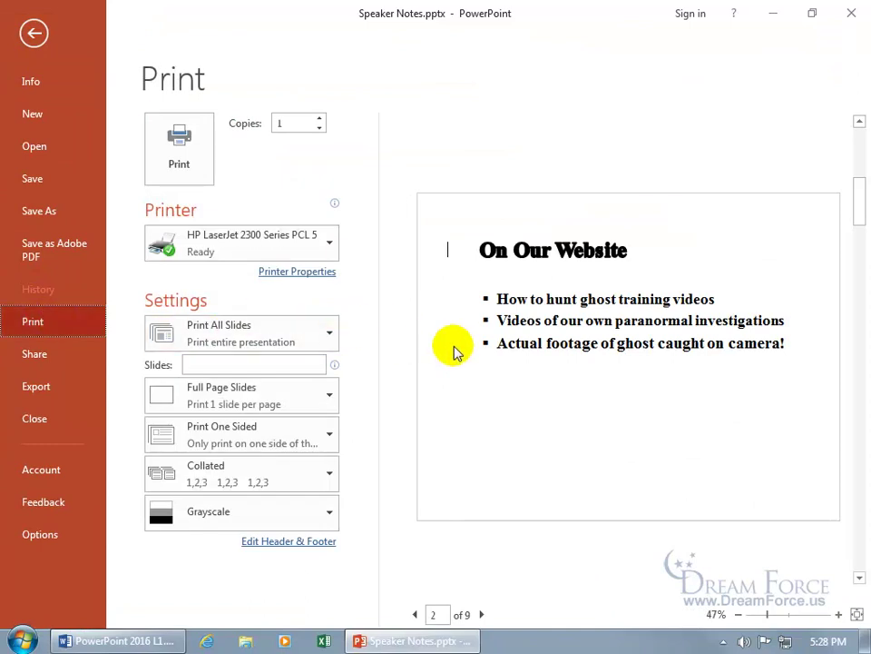
click(325, 399)
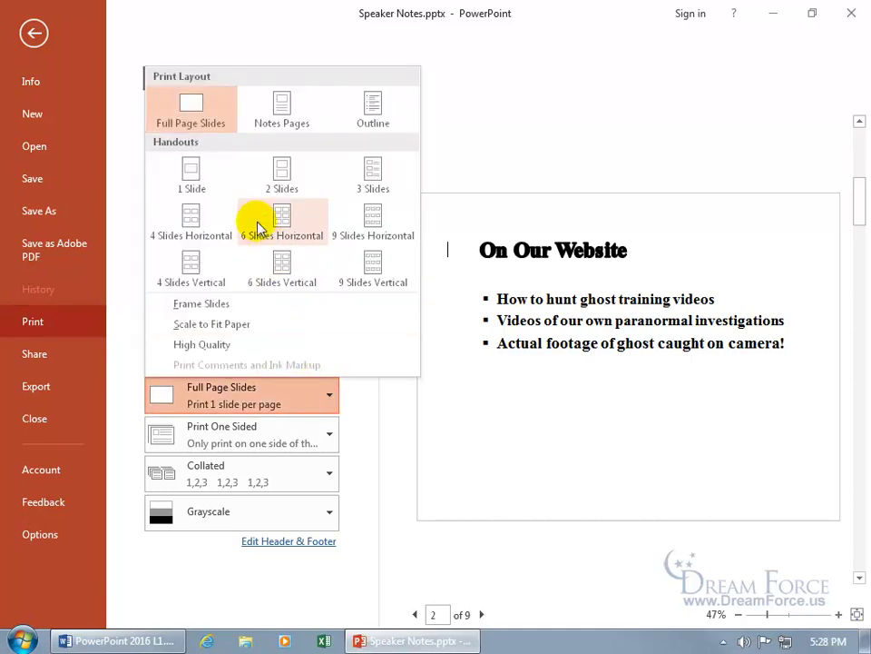
Step: Set the print layout to Notes Pages and zoom into the preview
click(282, 125)
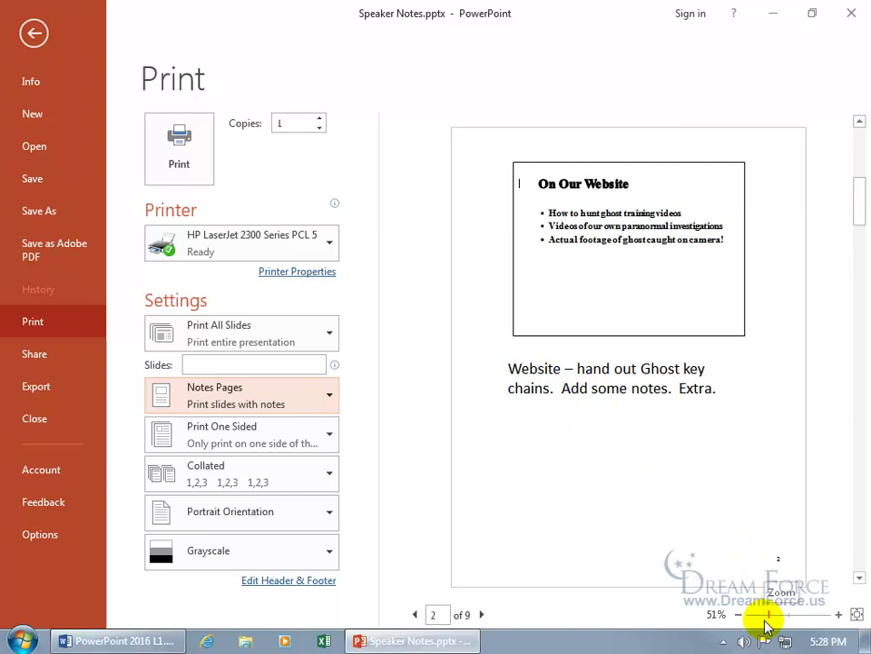
drag(772, 616, 791, 621)
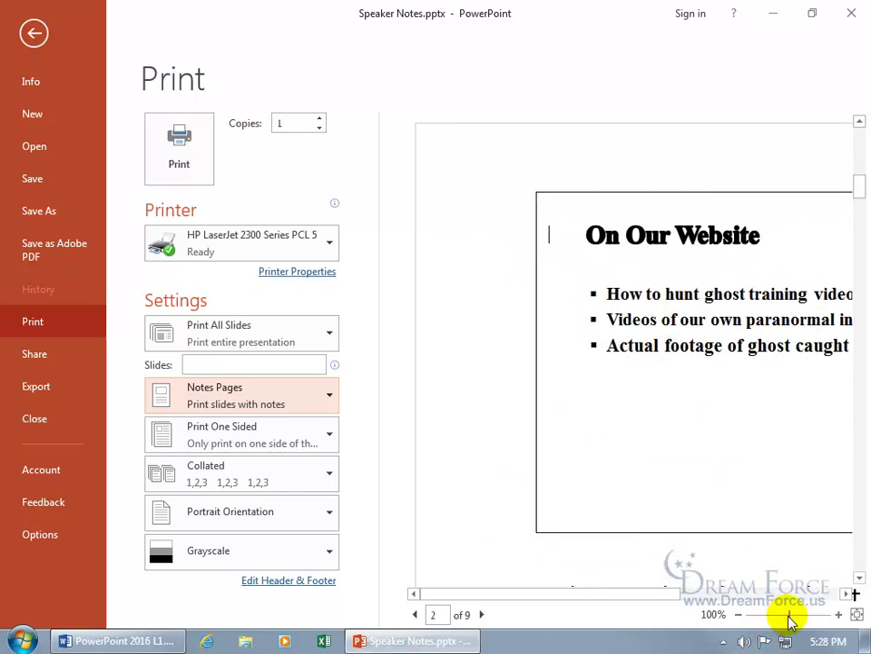
click(657, 592)
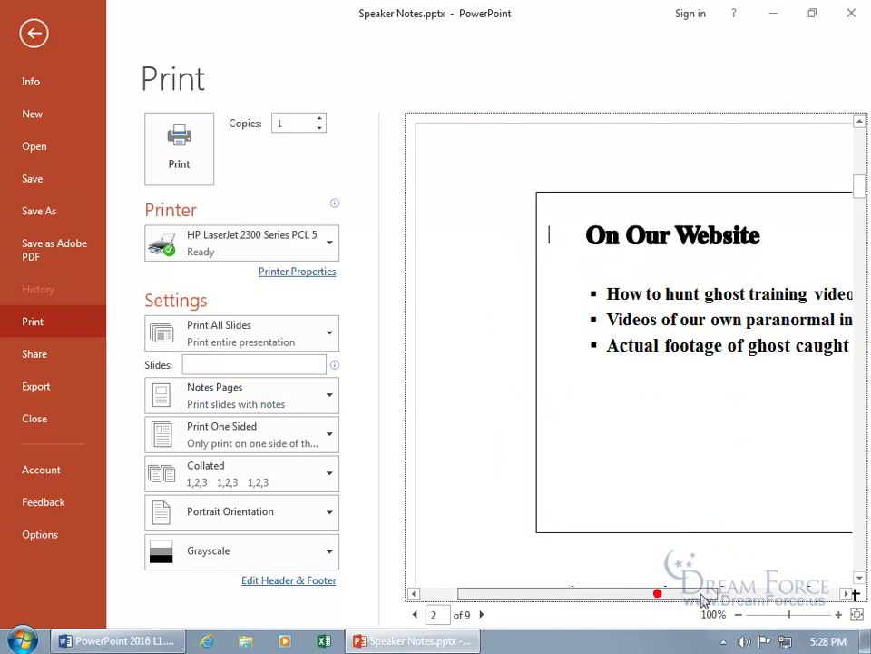
click(858, 577)
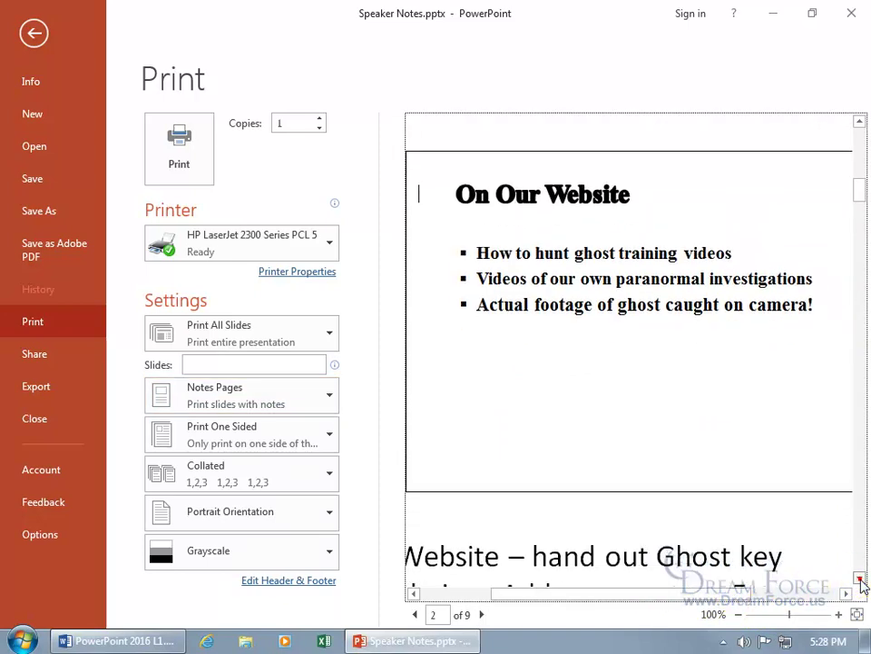
drag(754, 599, 704, 607)
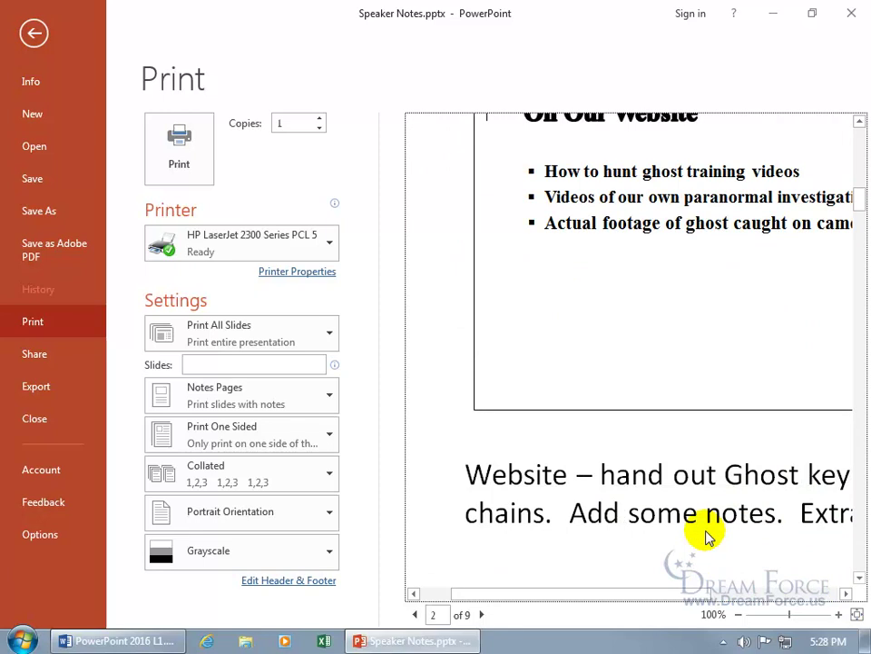
Step: Page through the preview, return to page 2 at full-page zoom, and exit Print
click(482, 614)
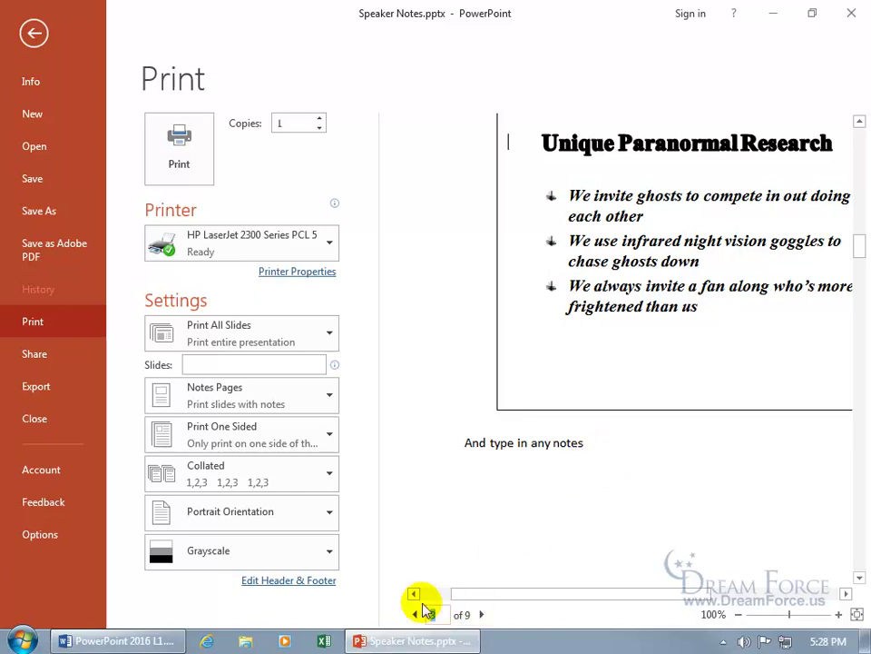
text(2)
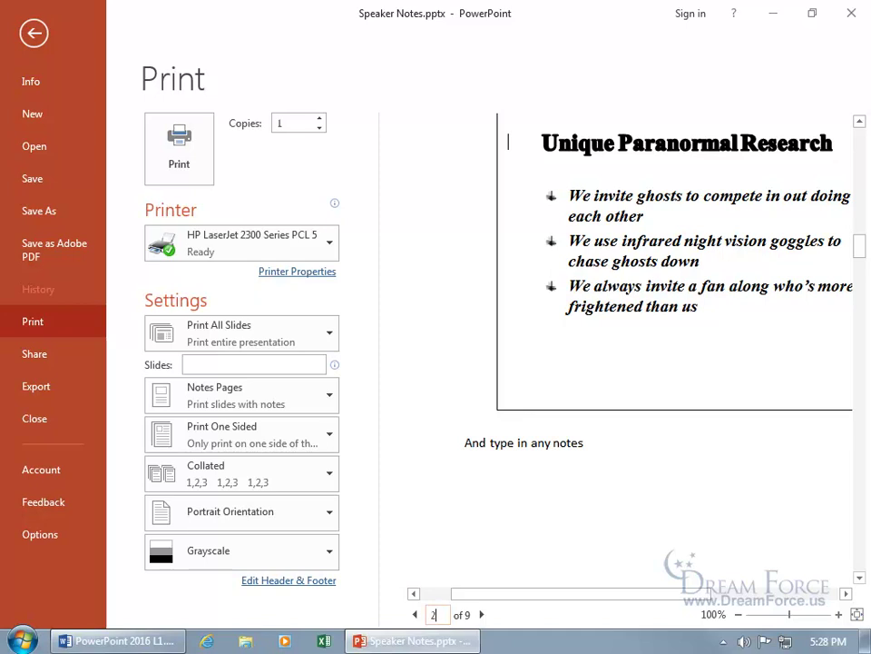
key(Return)
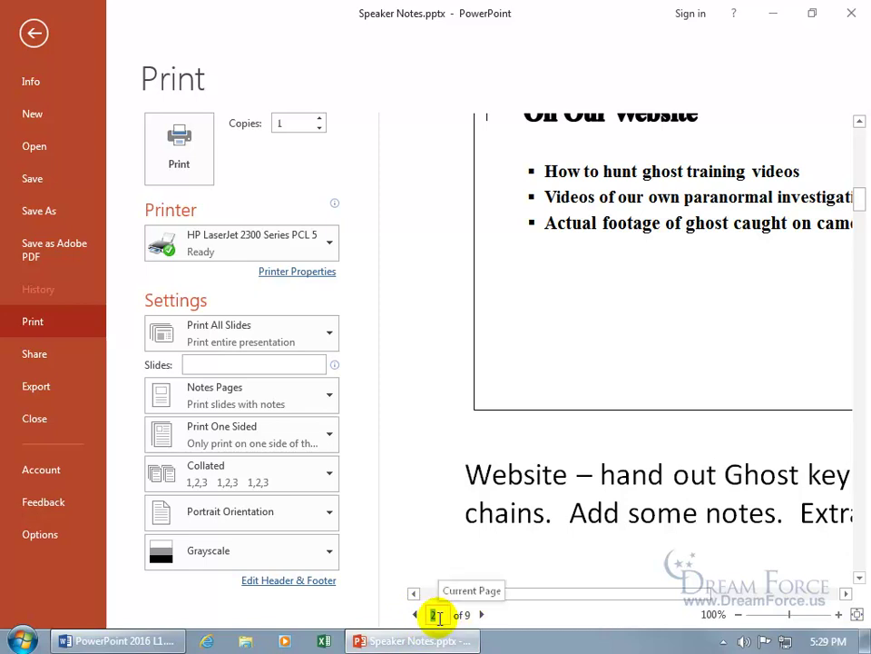
click(857, 617)
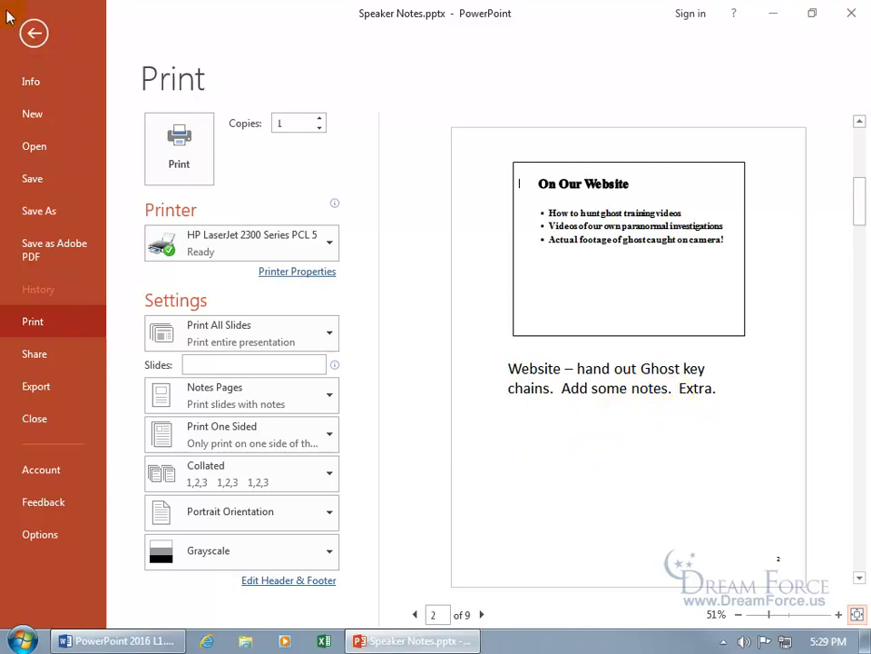
click(27, 31)
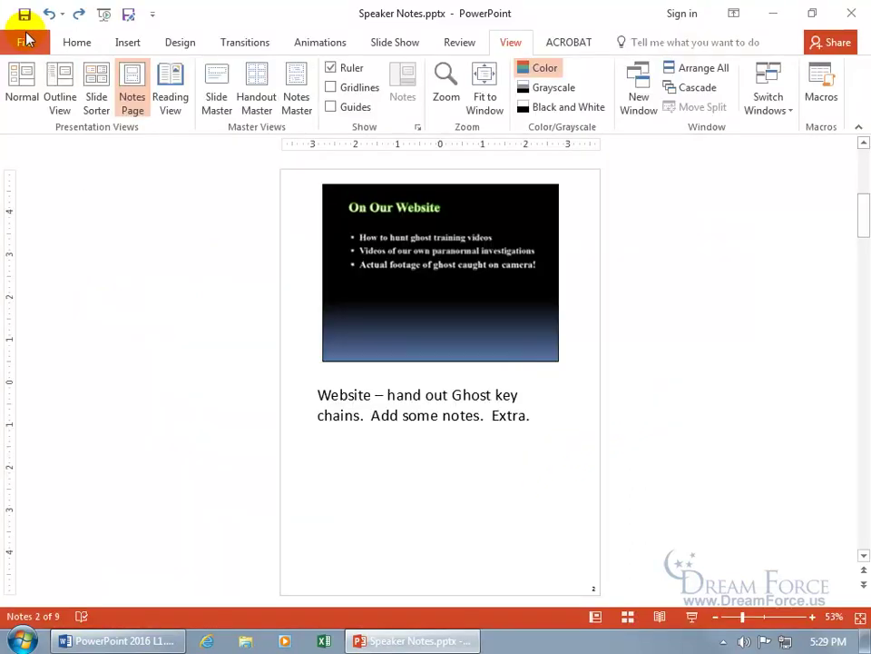
Step: Return to Normal view on slide 2 with its notes ending "Extra." and show the Slide Show options
click(28, 83)
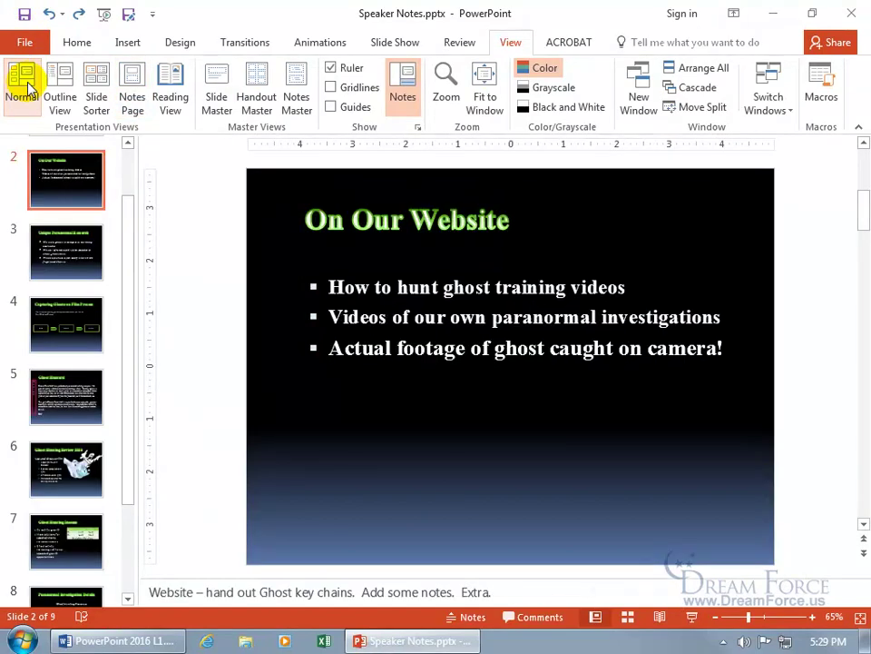
click(520, 594)
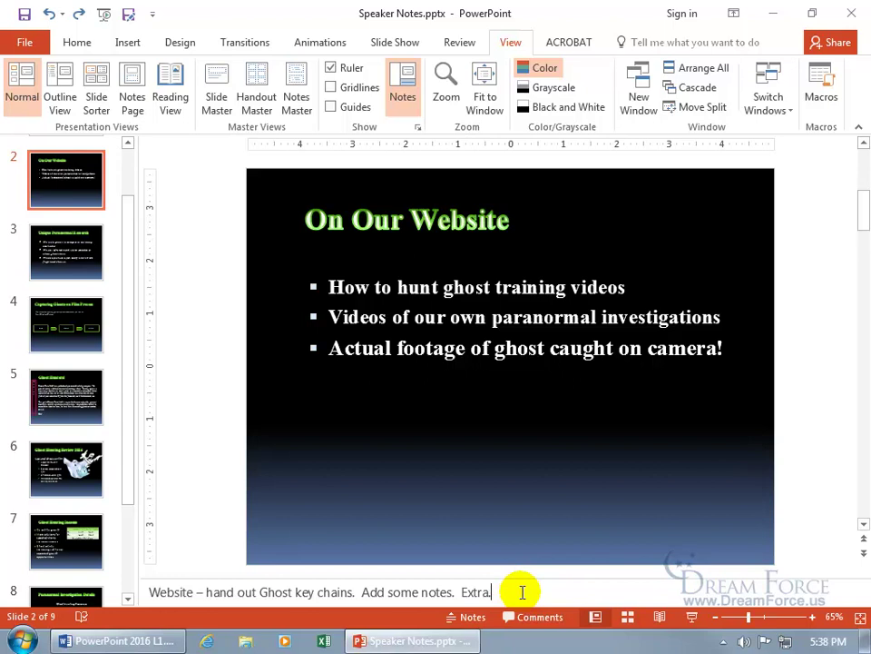
click(400, 45)
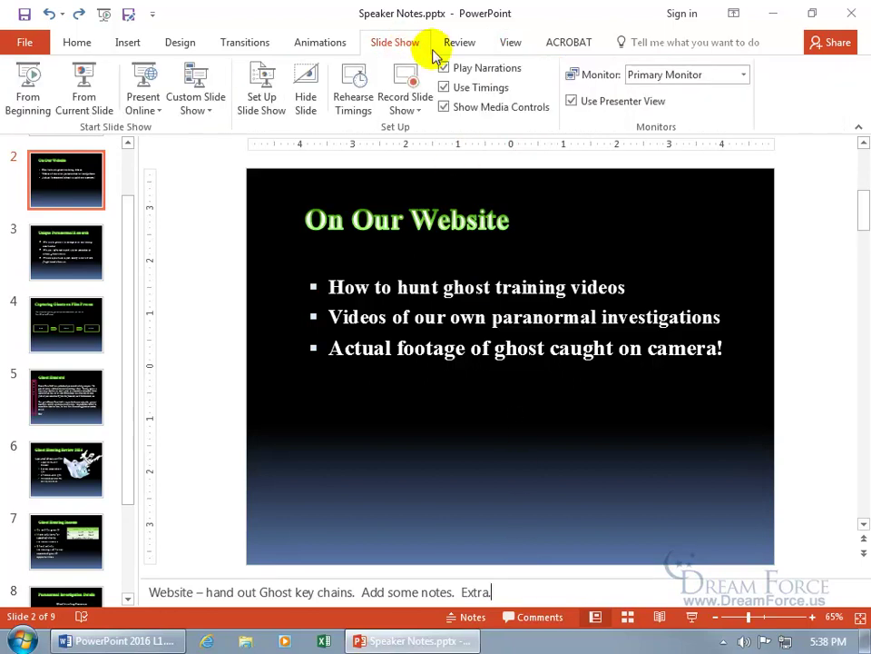